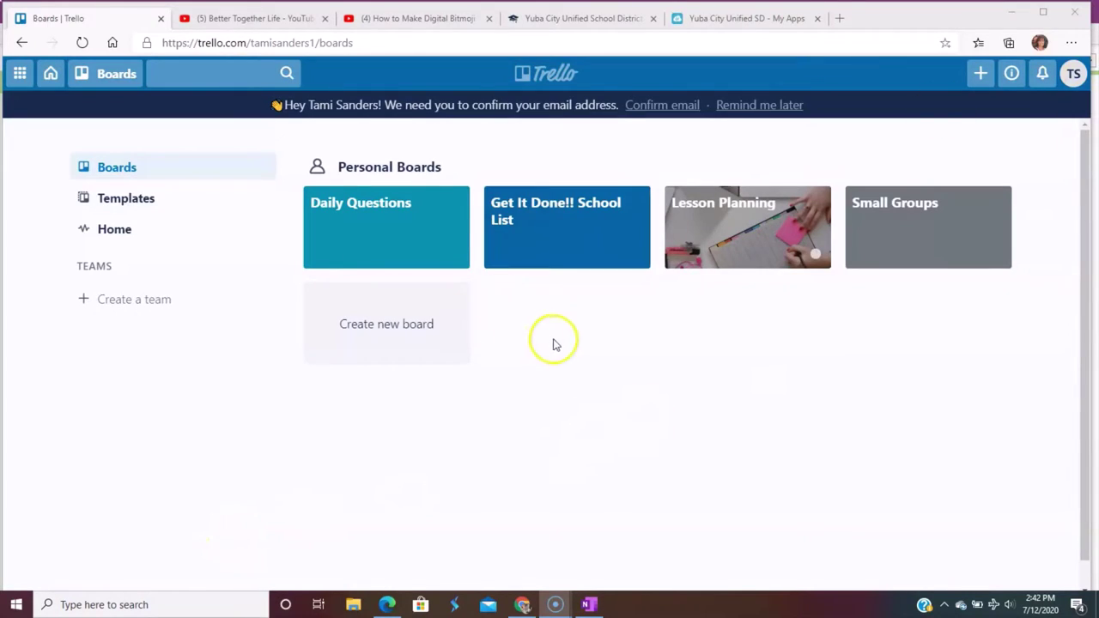
# Open the Small Groups board and close its side menu so the NAMES and group lists show
pyautogui.click(936, 231)
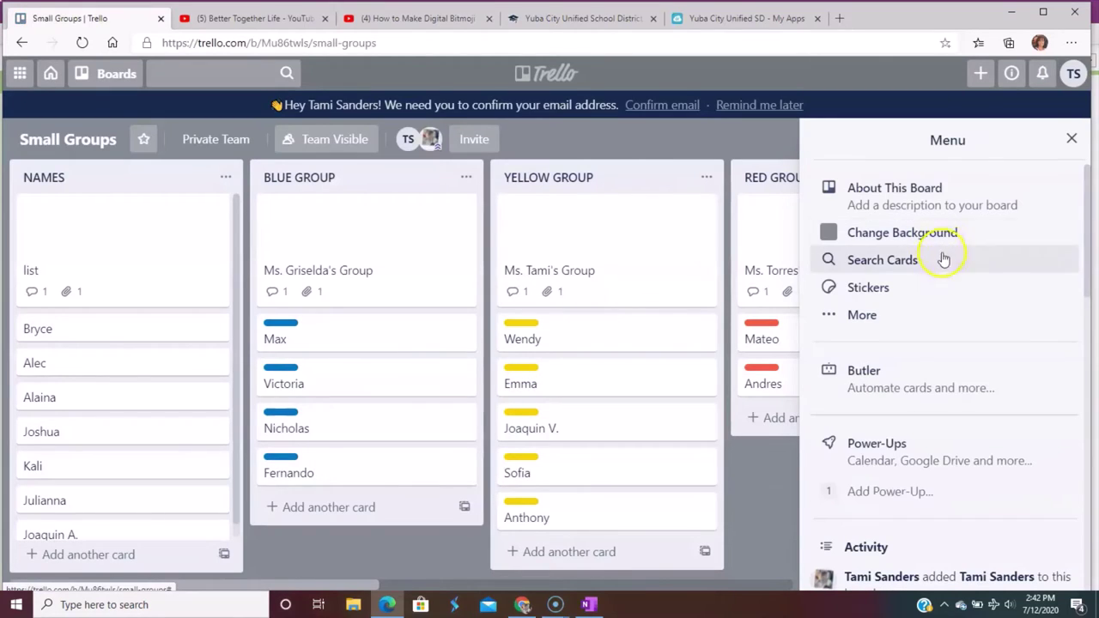
pyautogui.click(1072, 138)
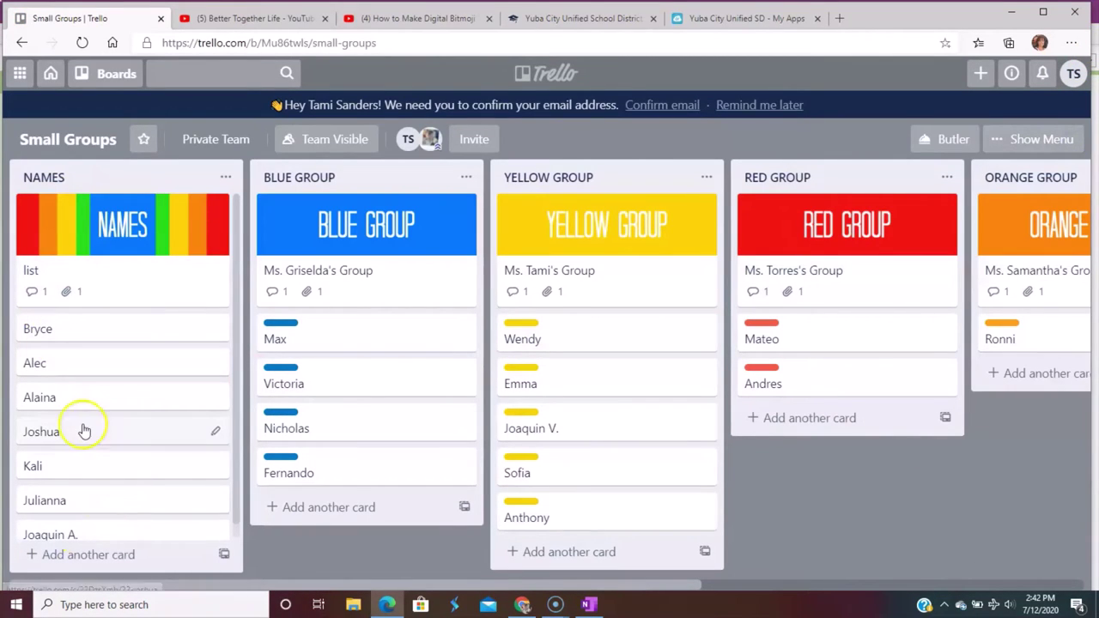
pyautogui.scroll(-1, 82, 429)
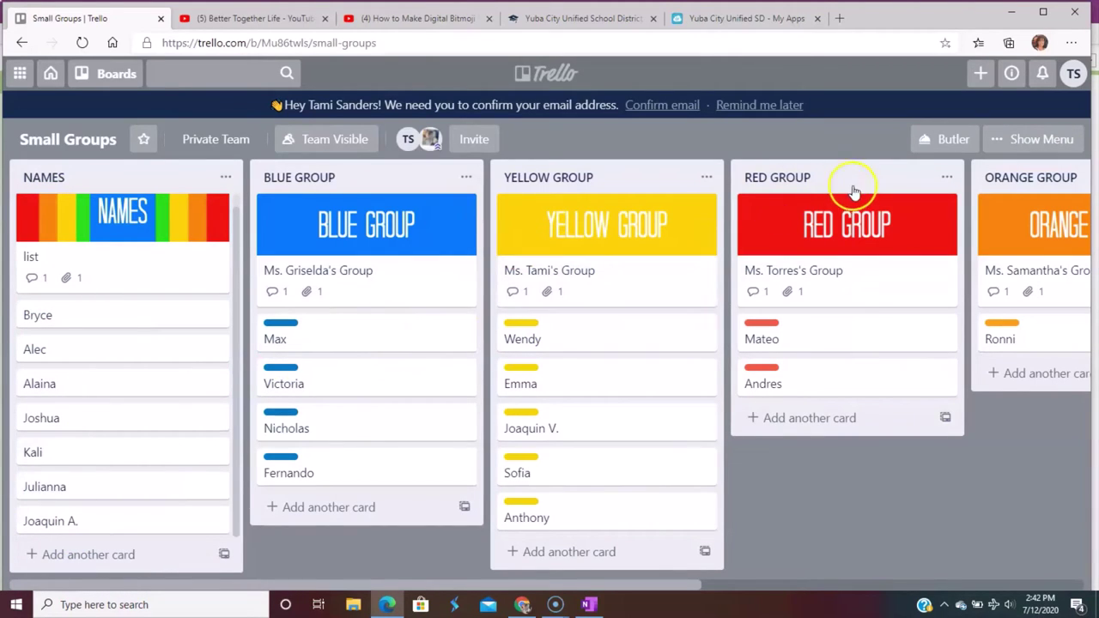
# Move Wendy into Blue Group and swap her Yellow Group label for Blue Group
pyautogui.moveTo(577, 348); pyautogui.dragTo(319, 323)
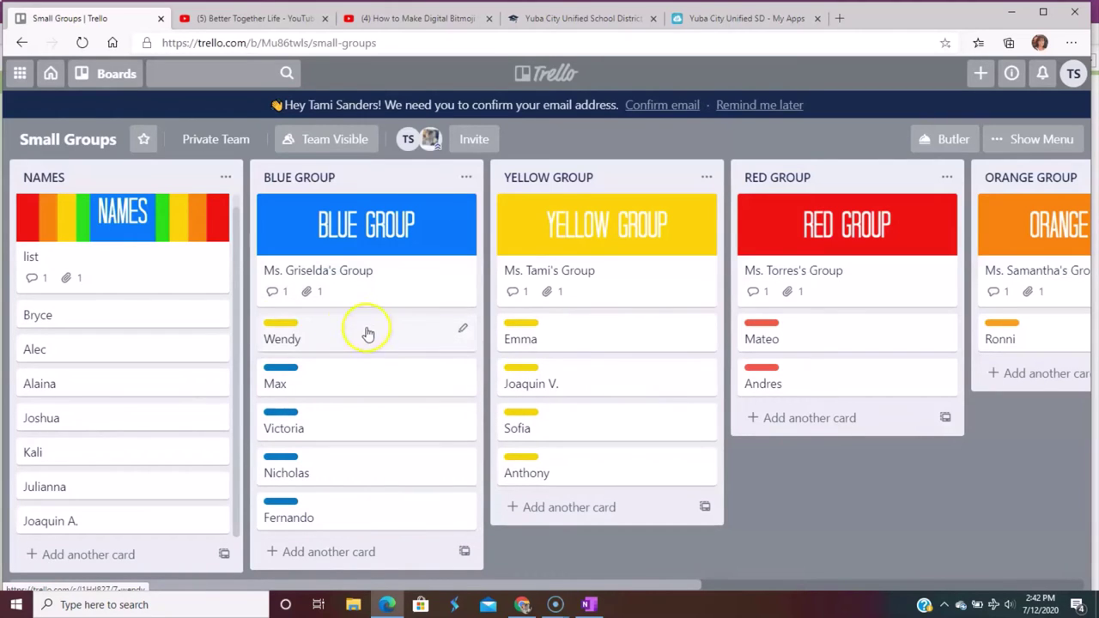
pyautogui.click(298, 330)
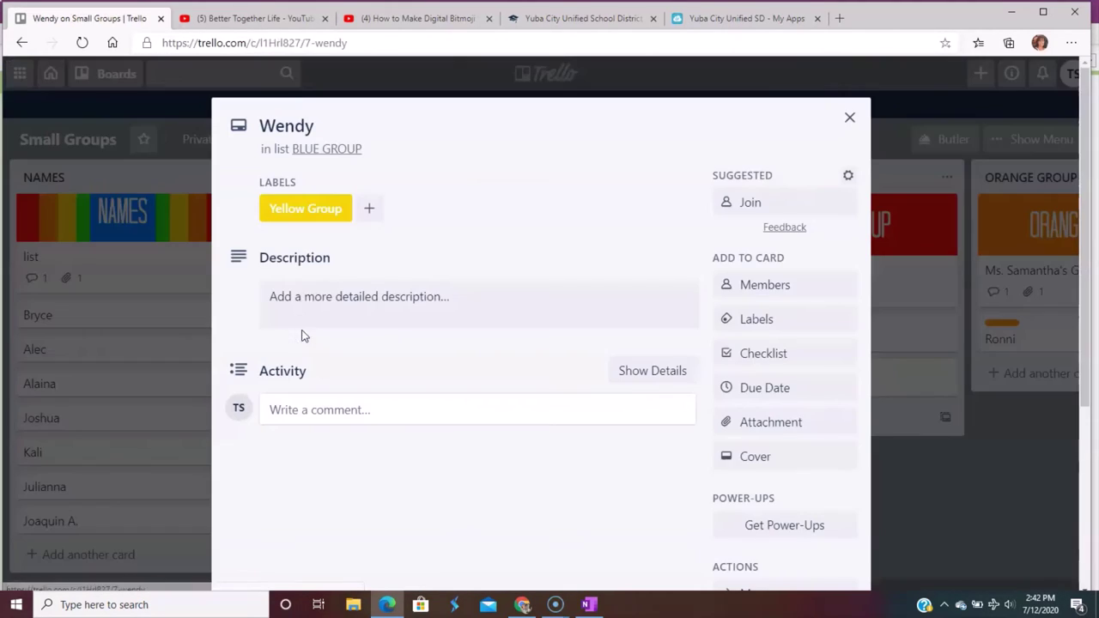
pyautogui.click(746, 324)
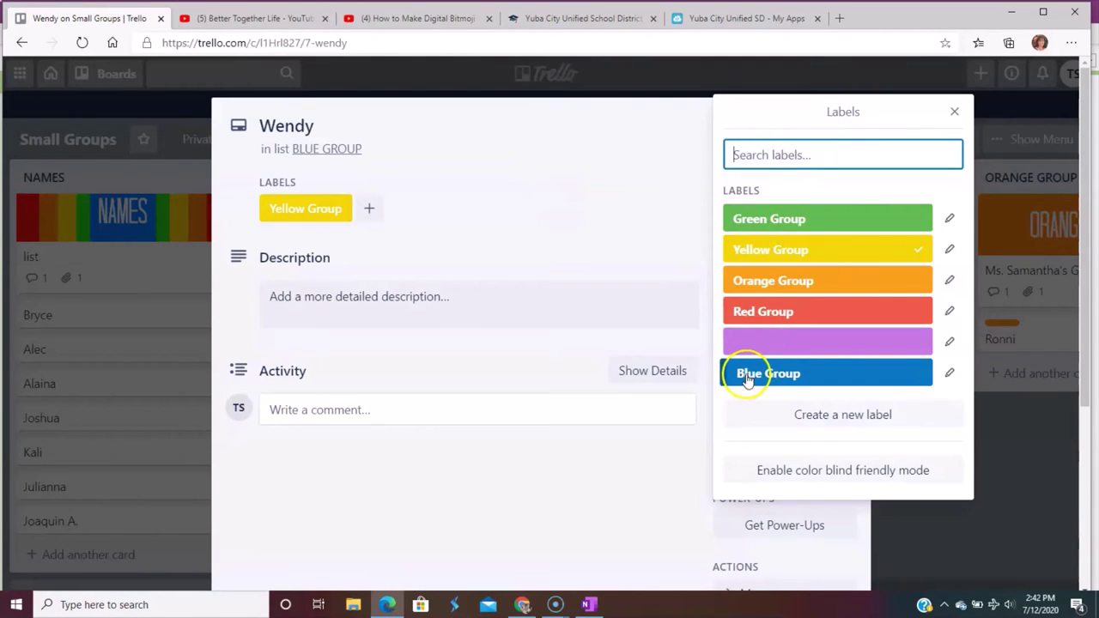
pyautogui.click(745, 375)
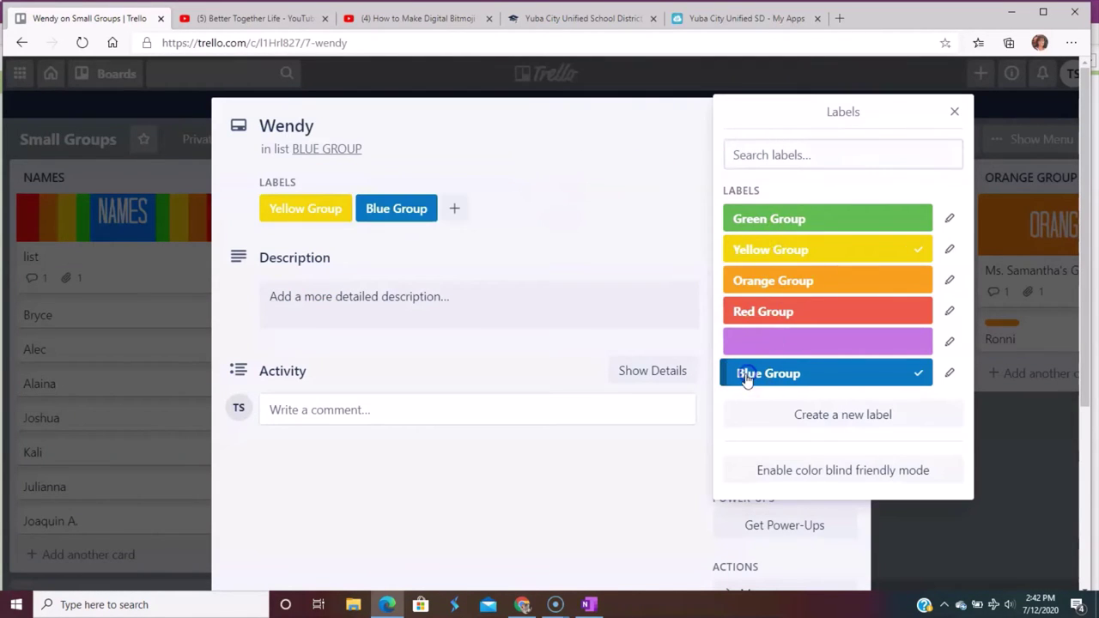
pyautogui.click(301, 216)
pyautogui.click(465, 250)
pyautogui.click(501, 112)
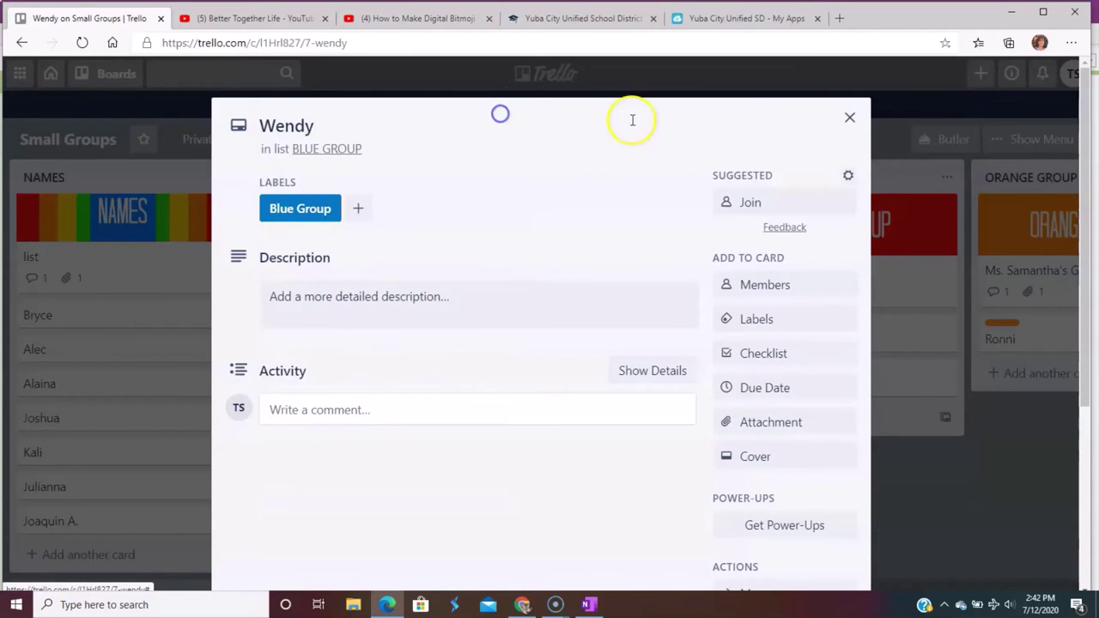
pyautogui.click(849, 116)
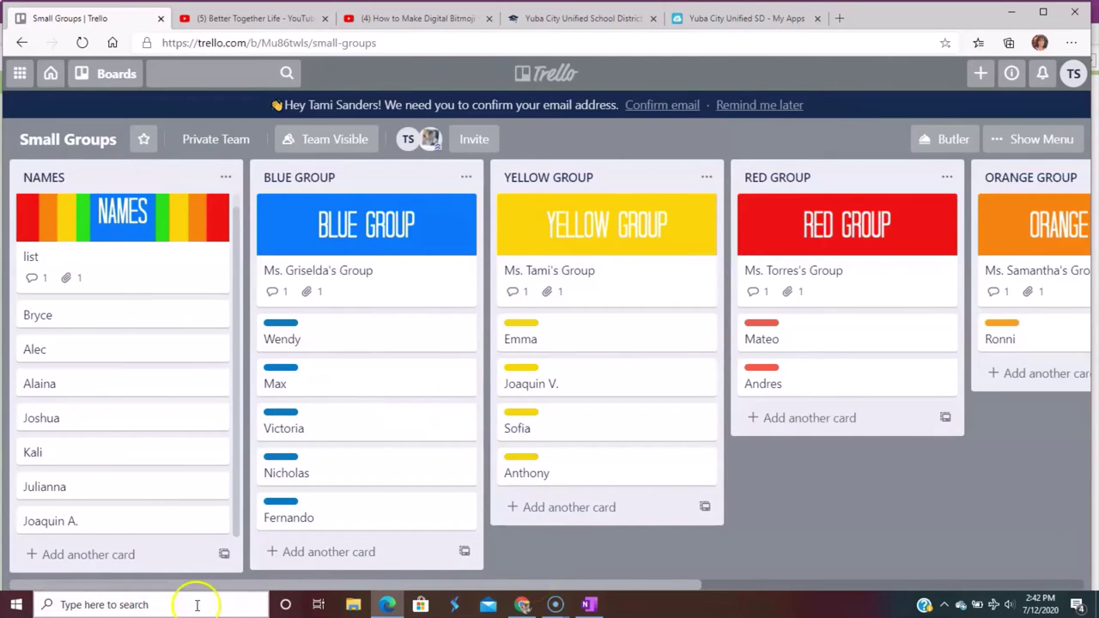
pyautogui.moveTo(69, 521); pyautogui.dragTo(550, 512)
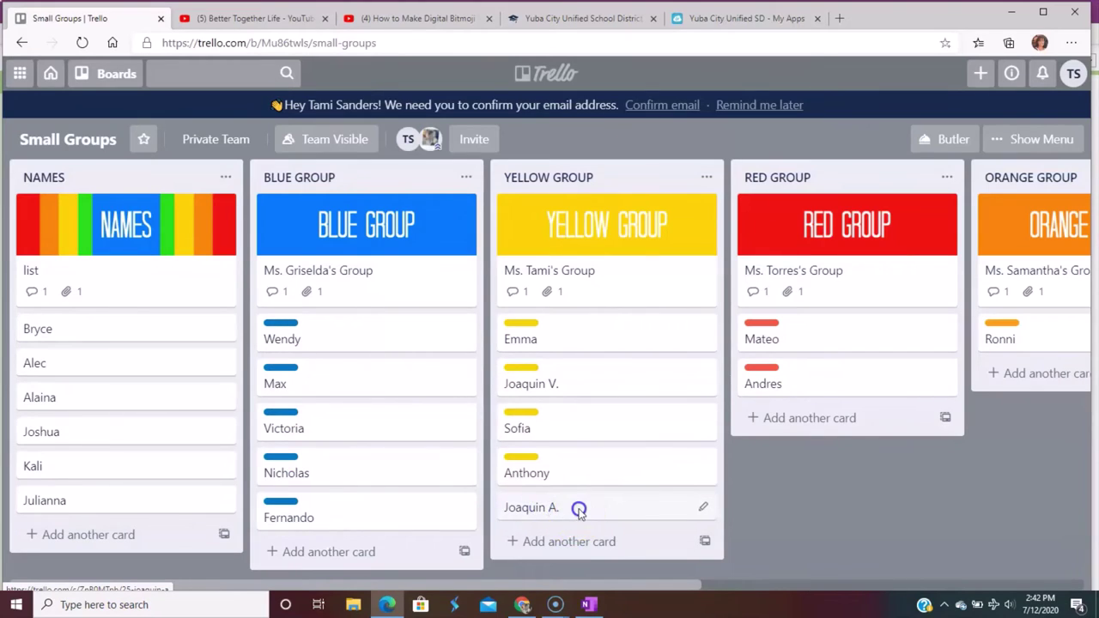
pyautogui.click(580, 515)
pyautogui.click(755, 318)
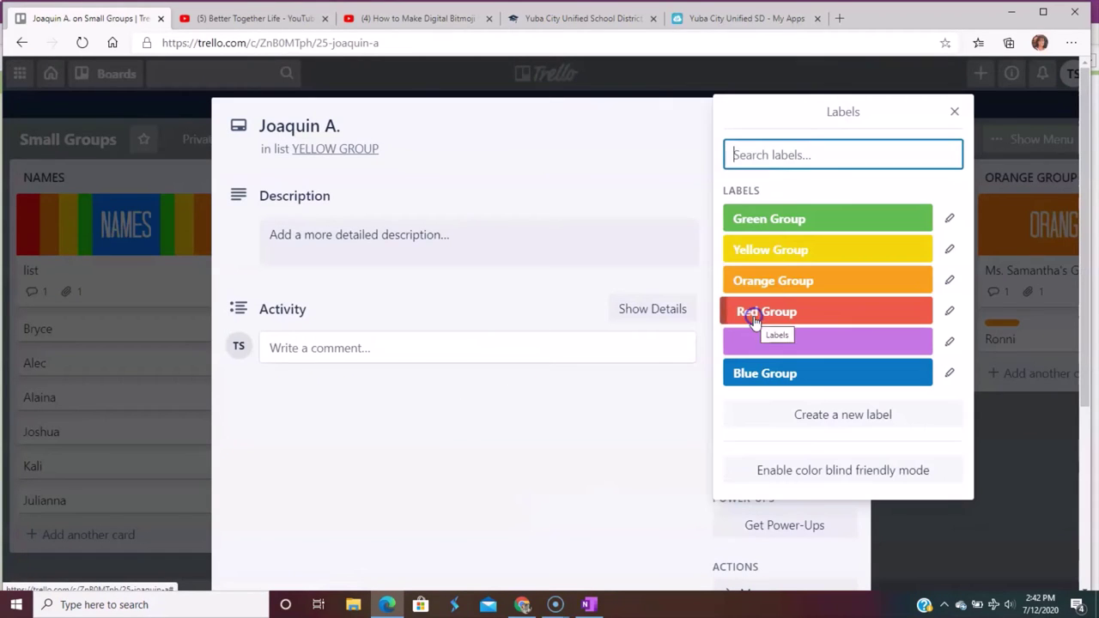
pyautogui.click(778, 249)
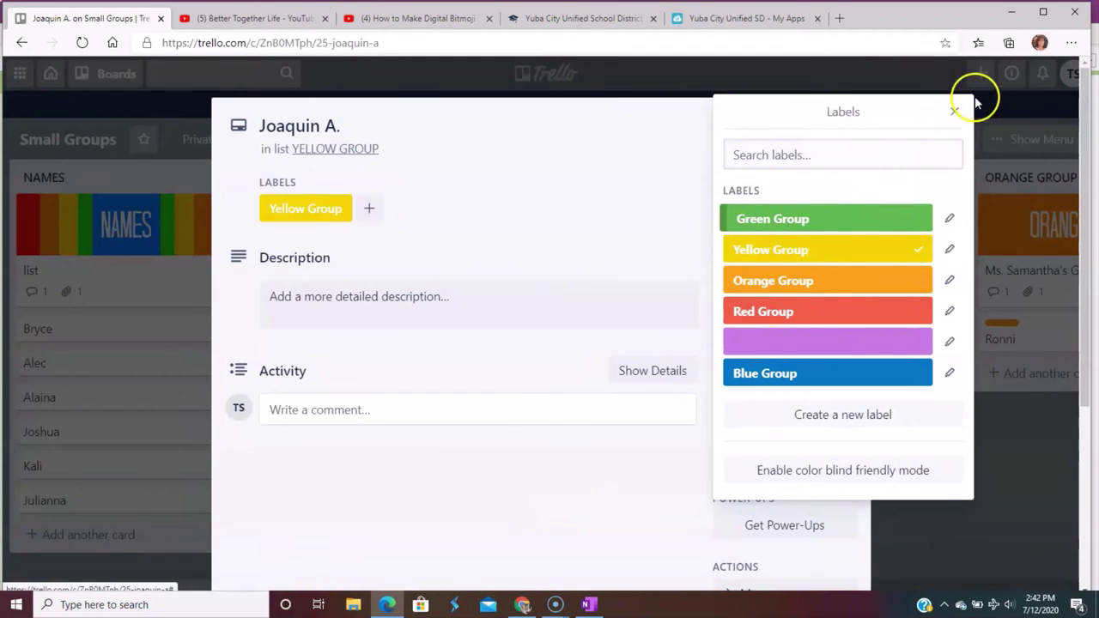
pyautogui.click(953, 113)
pyautogui.click(849, 115)
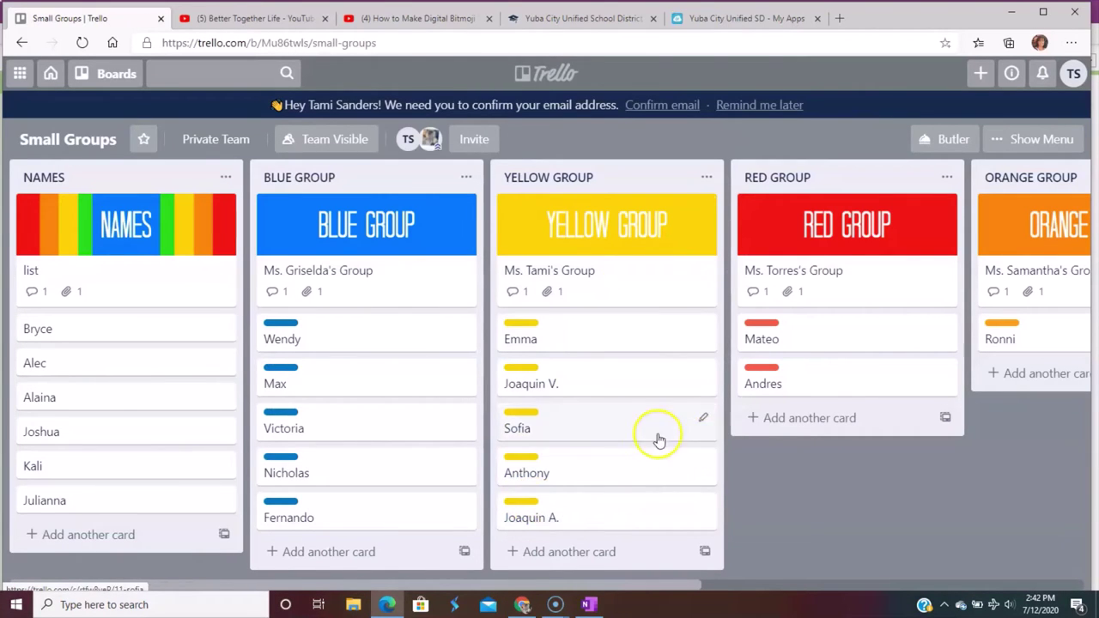
pyautogui.moveTo(584, 436); pyautogui.dragTo(599, 419)
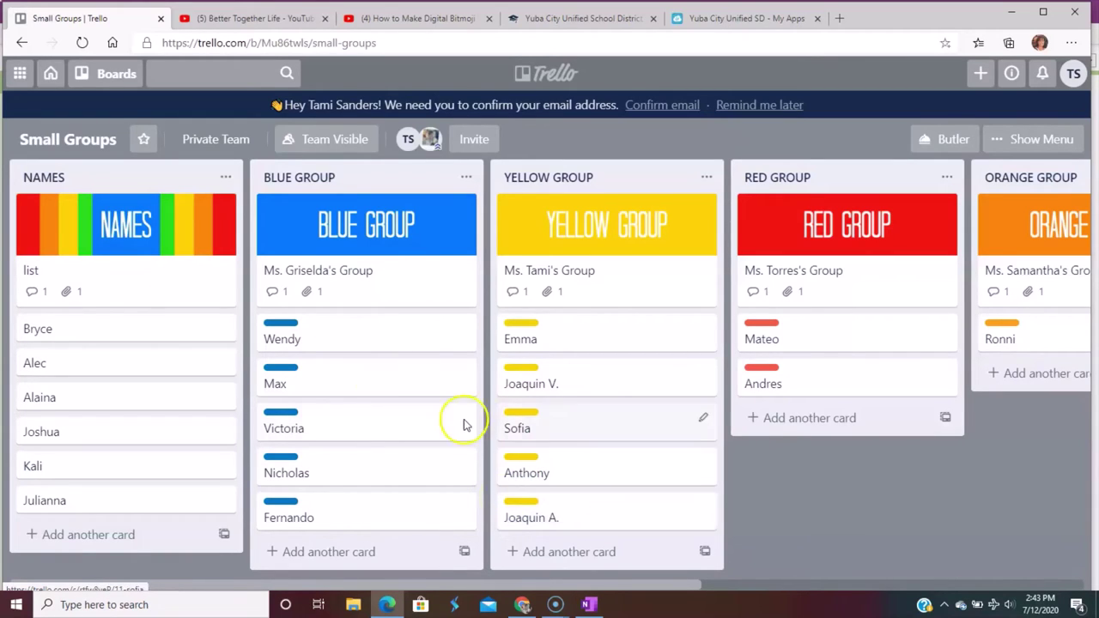
# Save a two-line description 'Math Level' and 'Reading Level' on Wendy's card
pyautogui.click(309, 330)
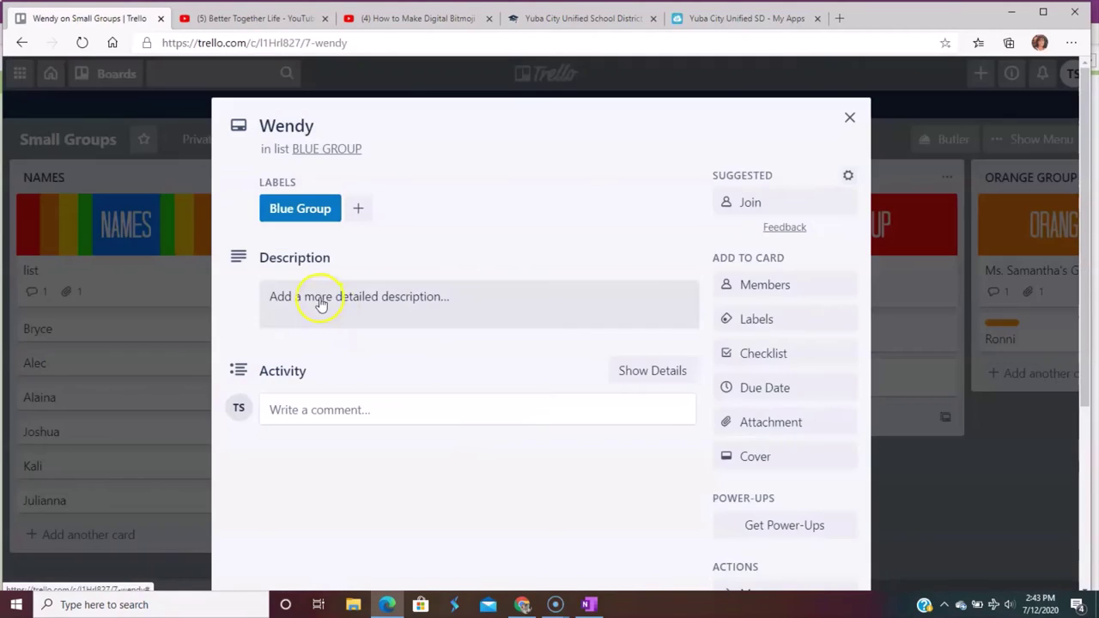
pyautogui.click(319, 298)
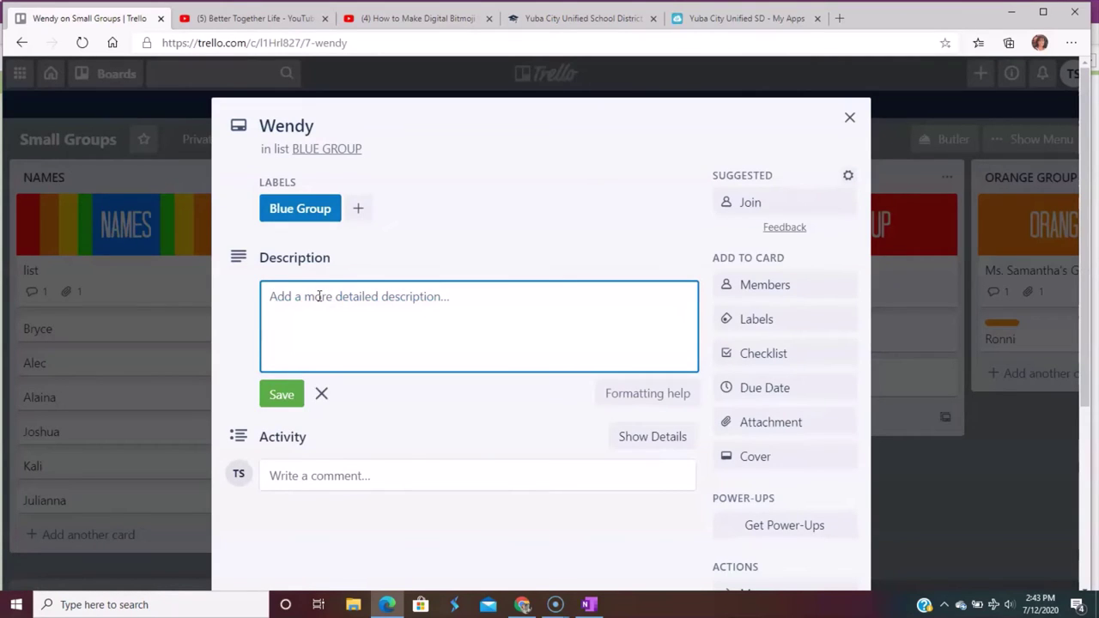
pyautogui.write('Math Level')
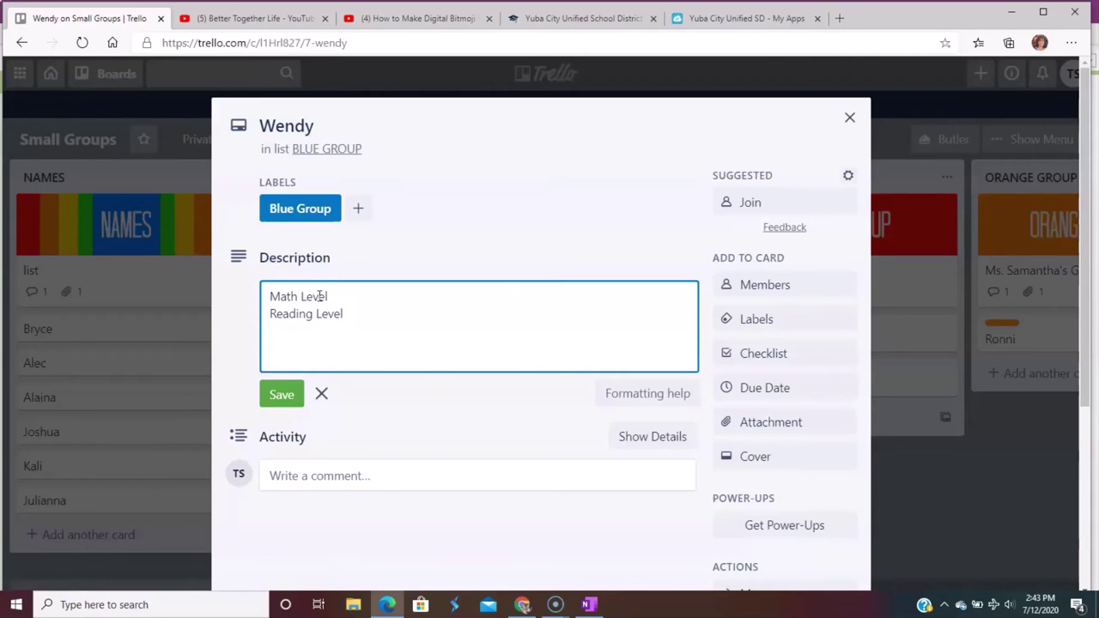
pyautogui.click(281, 395)
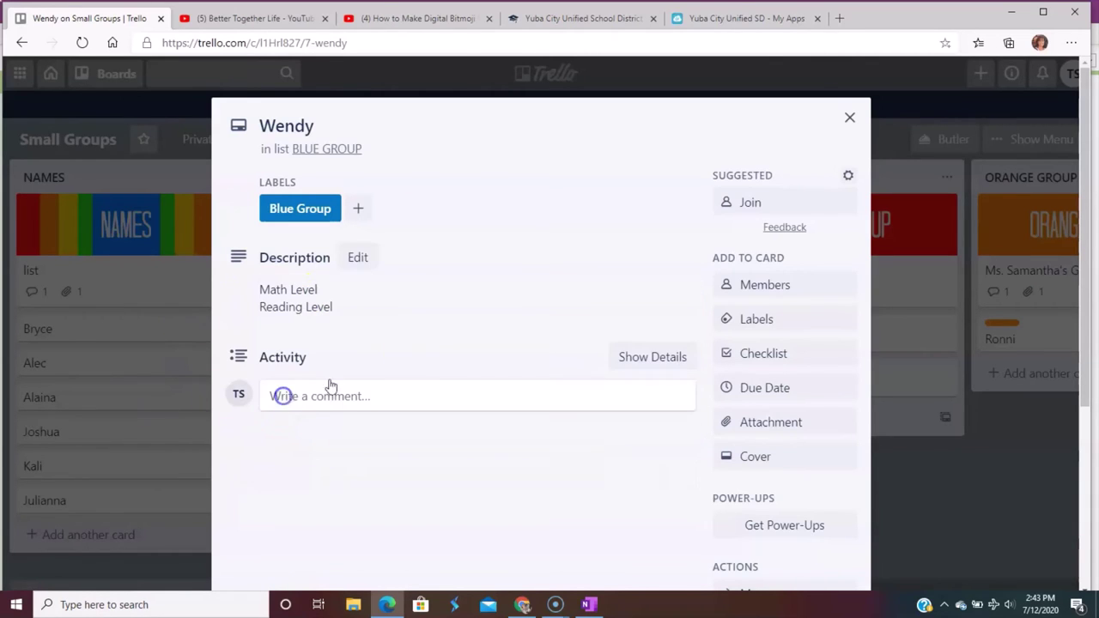
pyautogui.click(850, 117)
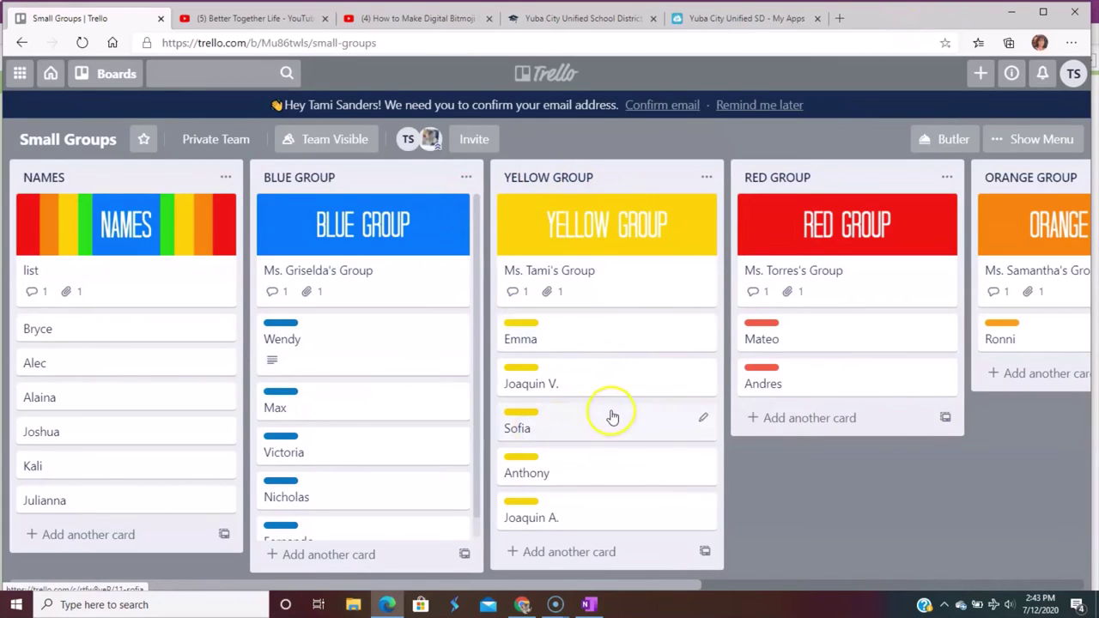
# Move Max toward Red Group and Ronni into Blue Group, replacing Max's Blue label with Orange
pyautogui.moveTo(447, 405); pyautogui.dragTo(873, 284)
pyautogui.moveTo(1035, 328); pyautogui.dragTo(365, 430)
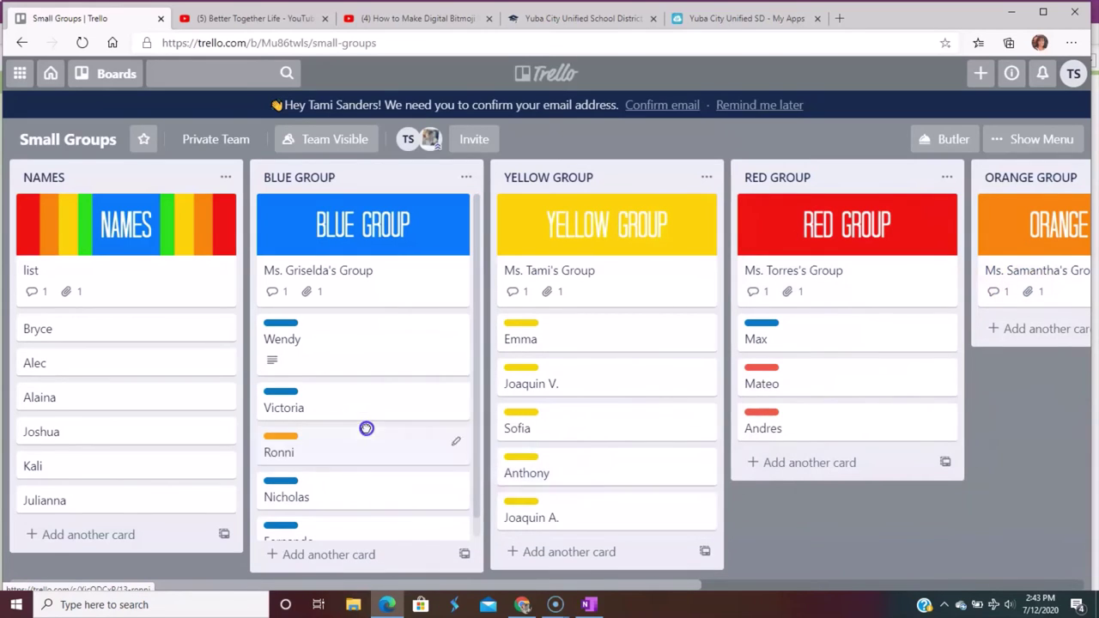
pyautogui.click(888, 341)
pyautogui.click(775, 326)
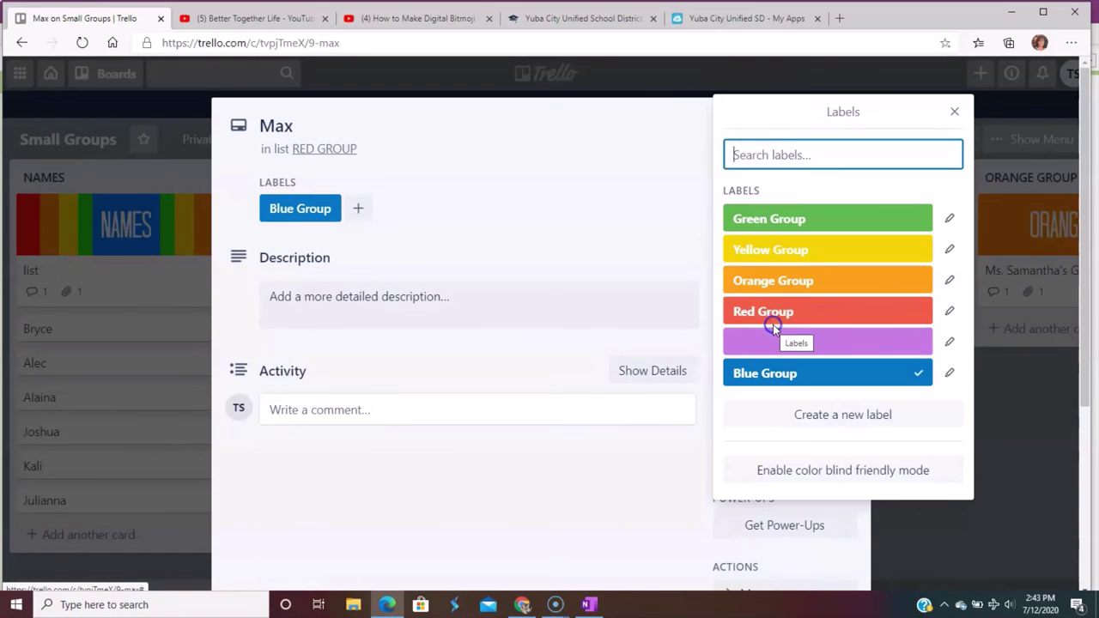
pyautogui.click(908, 375)
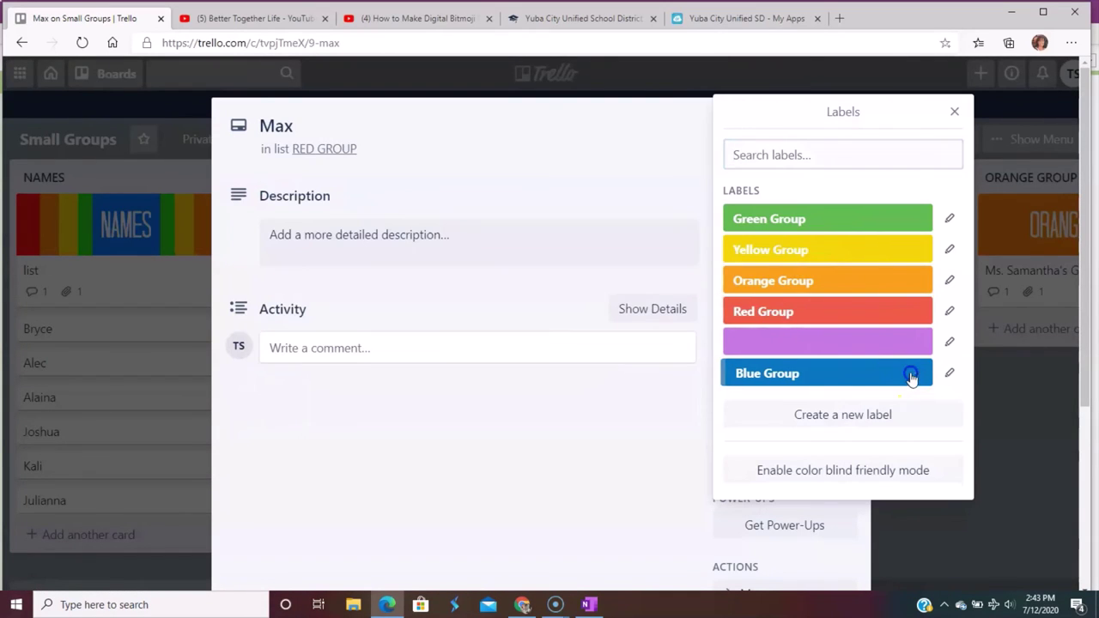
pyautogui.click(916, 290)
pyautogui.click(954, 112)
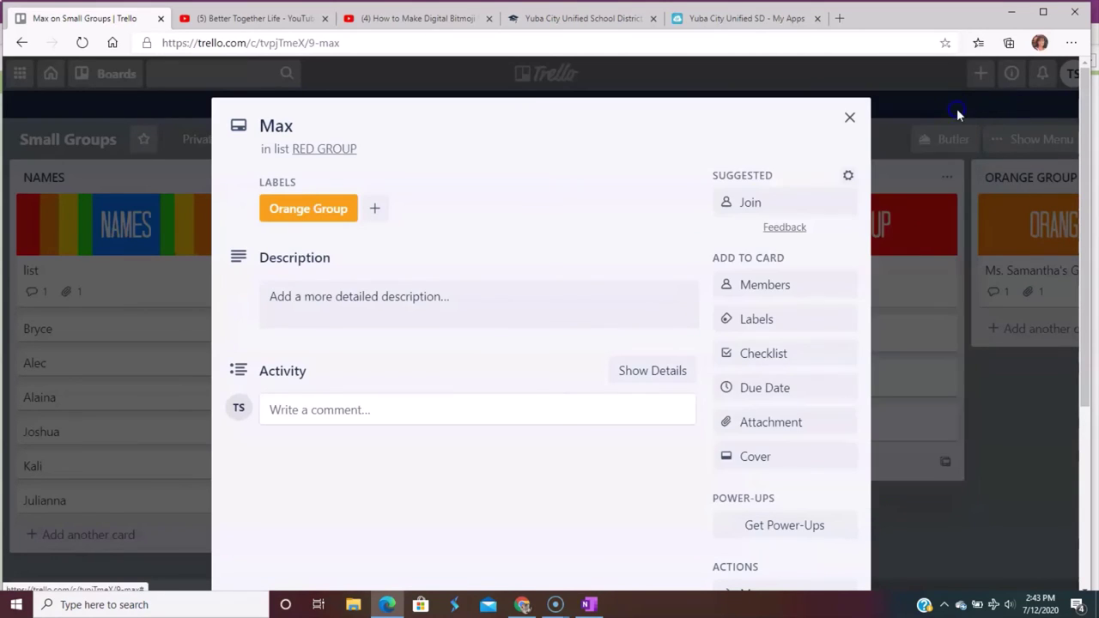
pyautogui.click(850, 116)
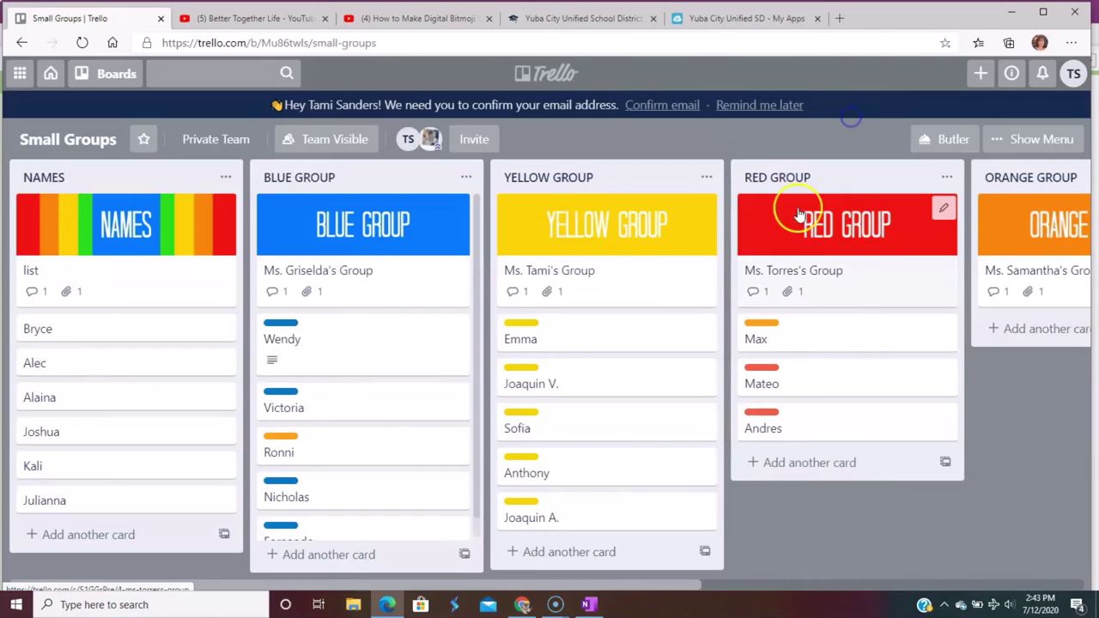
# Replace Max's Orange Group label with the Red Group label
pyautogui.click(807, 340)
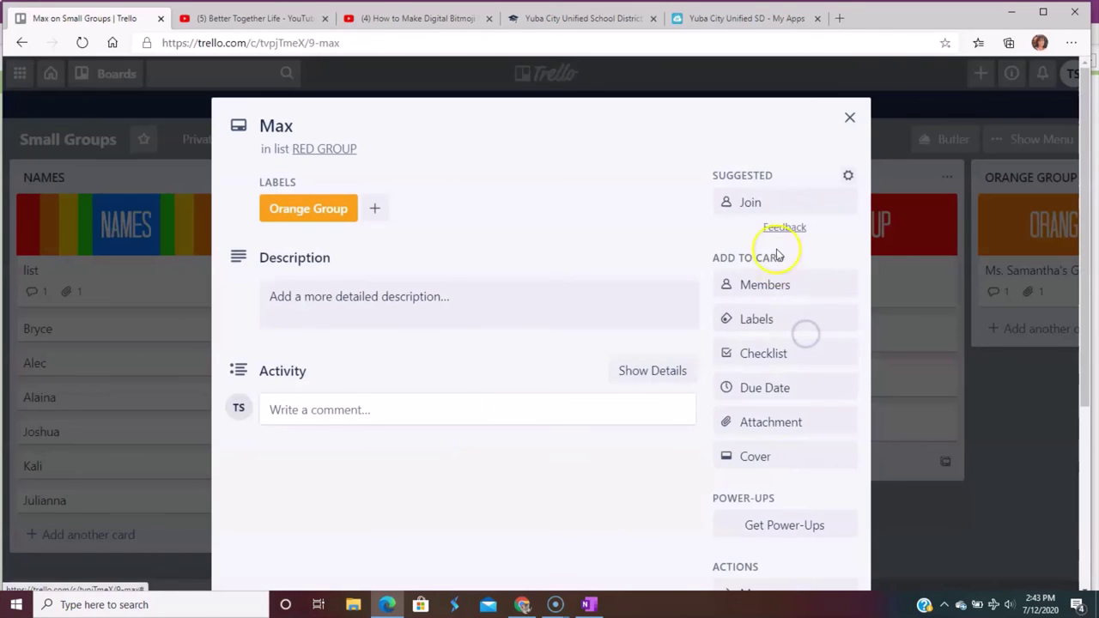
pyautogui.click(746, 323)
pyautogui.click(743, 325)
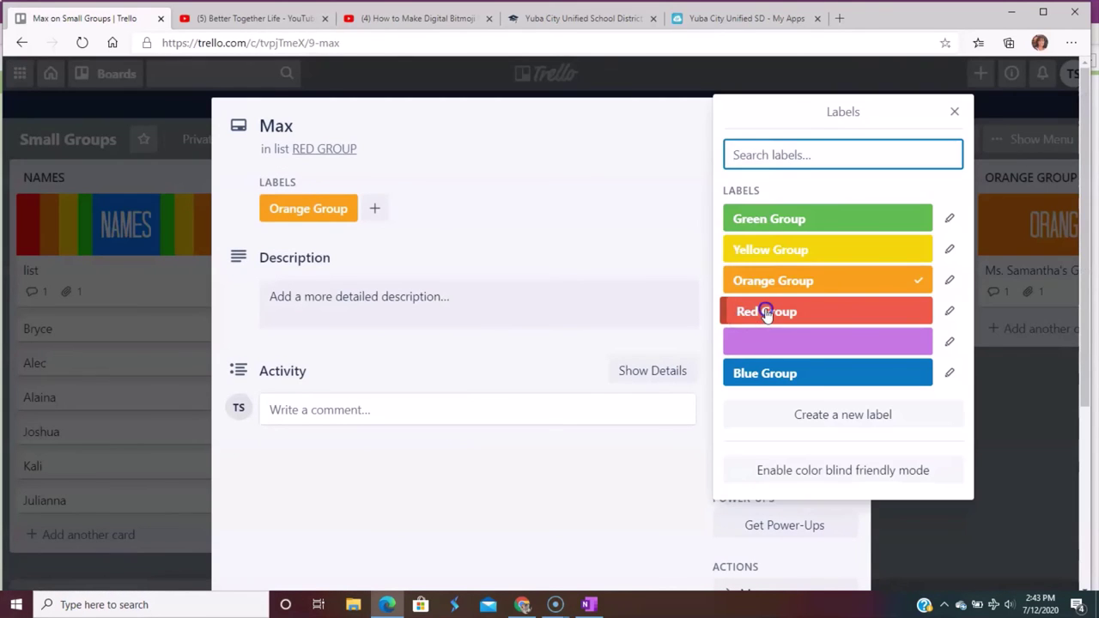
pyautogui.click(900, 281)
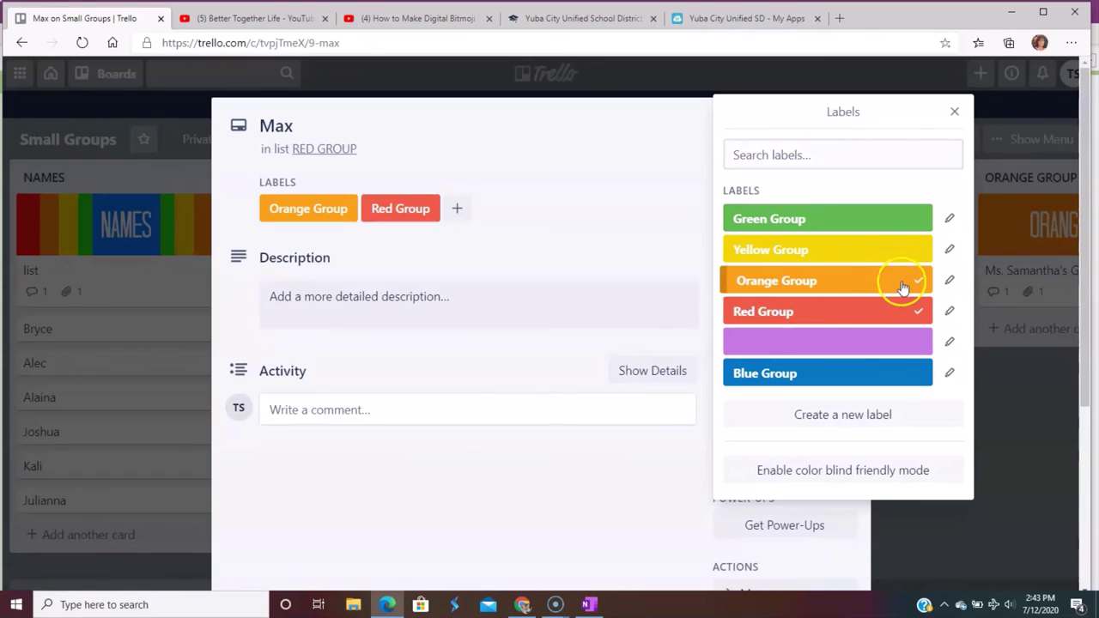
pyautogui.click(954, 112)
pyautogui.click(851, 118)
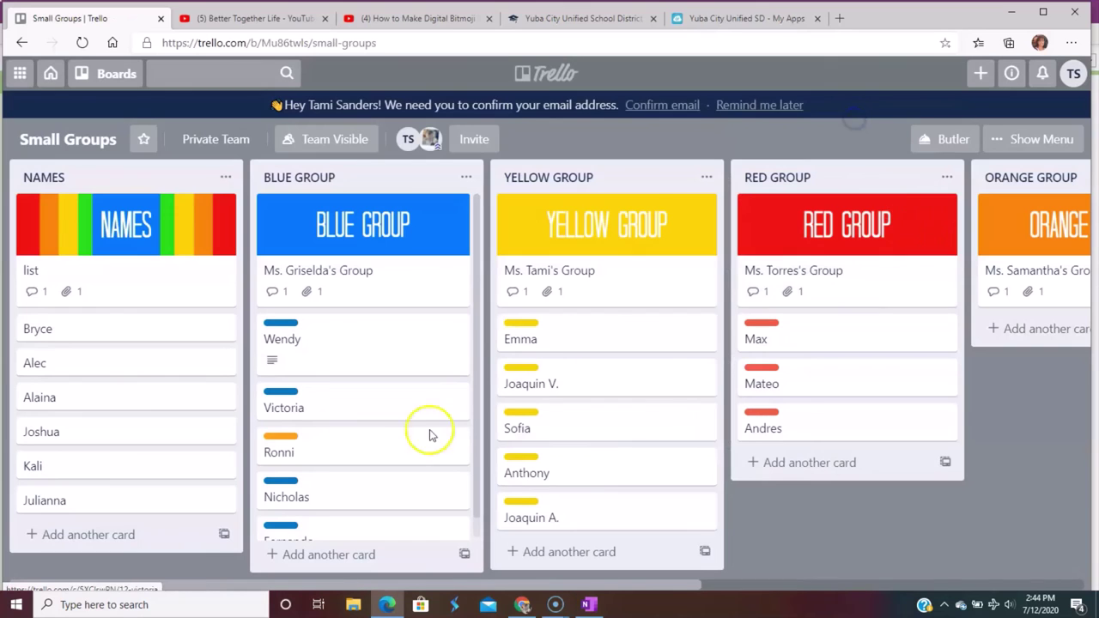